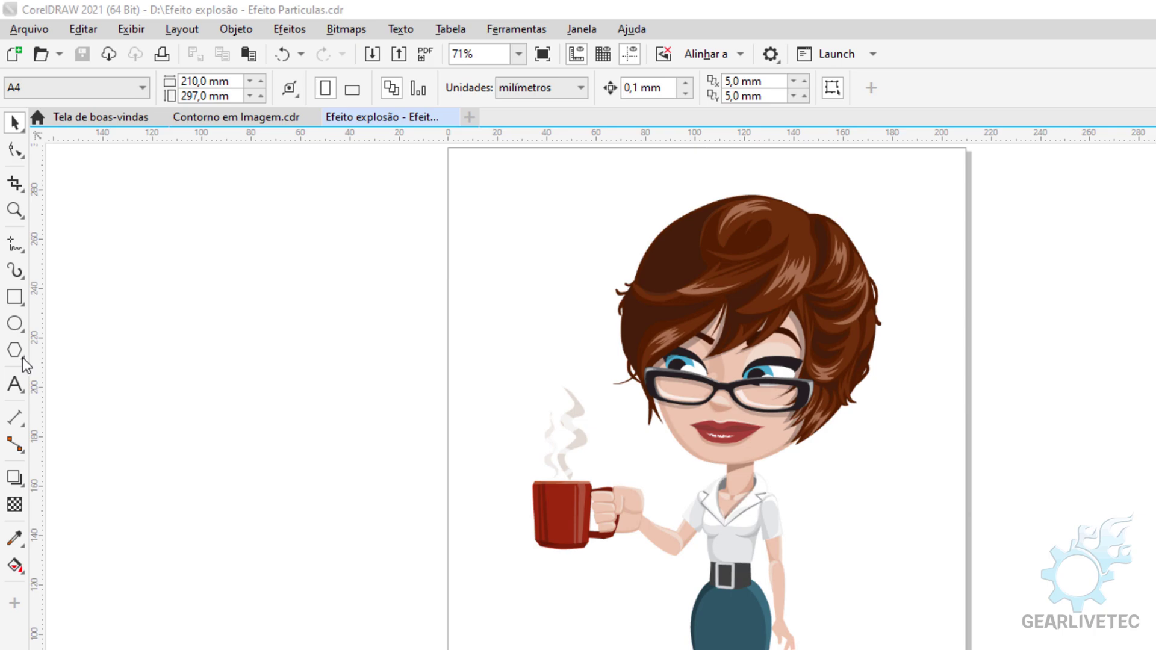
Step: Draw a graph-paper grid with five columns and five rows in the empty area left of the page
click(22, 360)
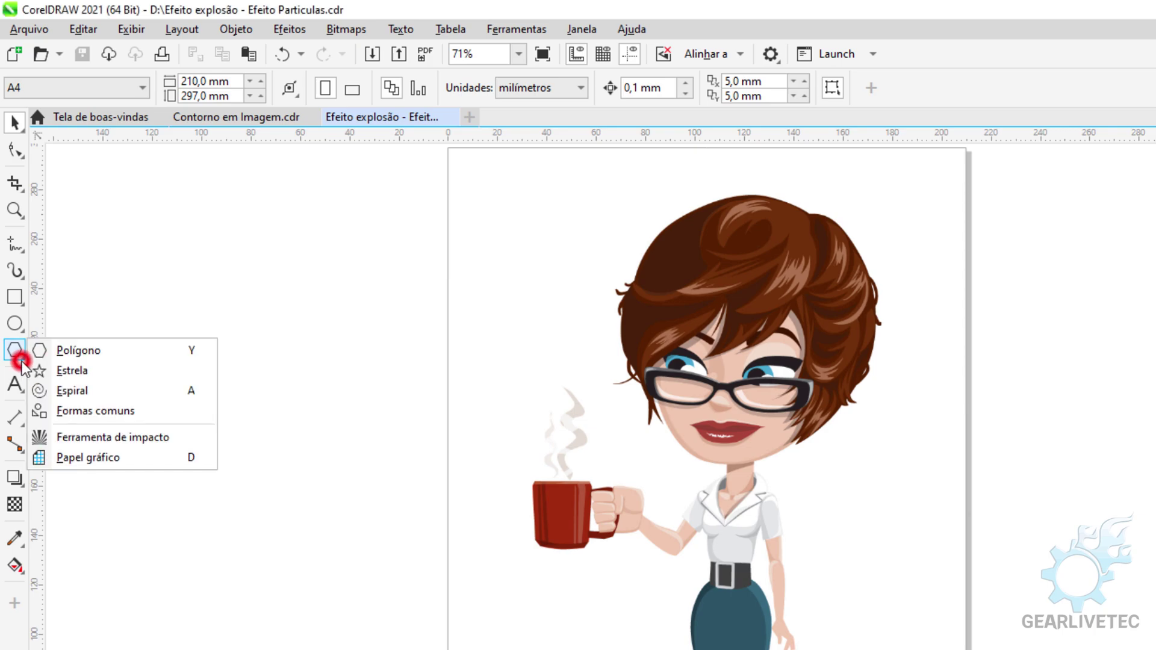
click(117, 462)
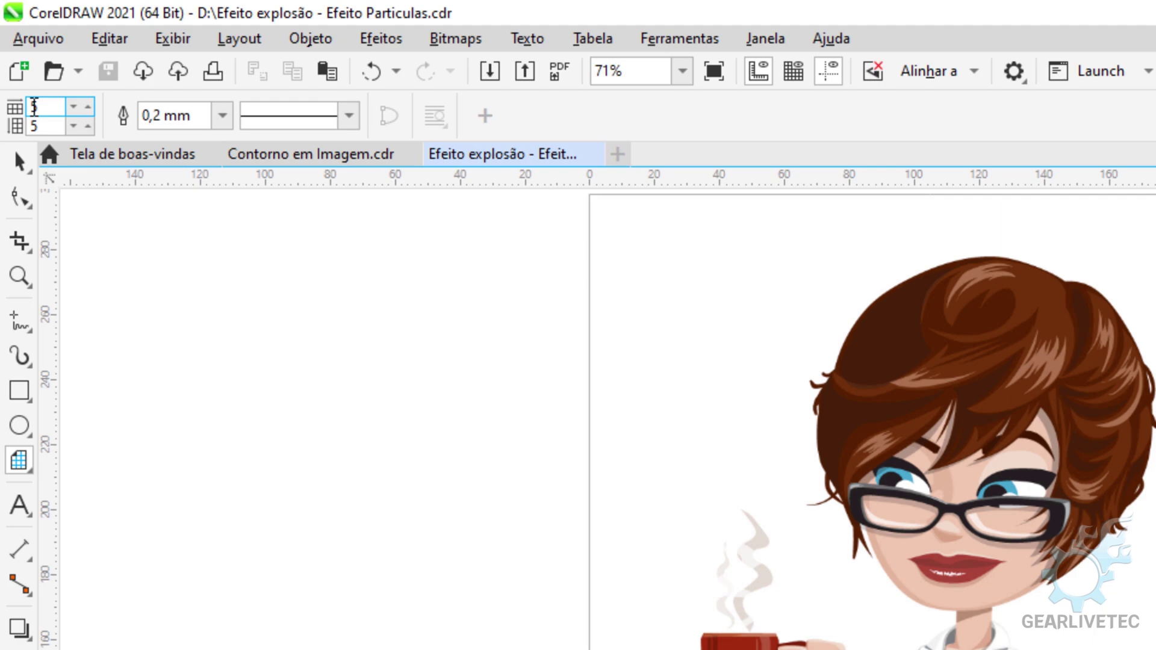
click(43, 111)
drag(237, 272, 484, 548)
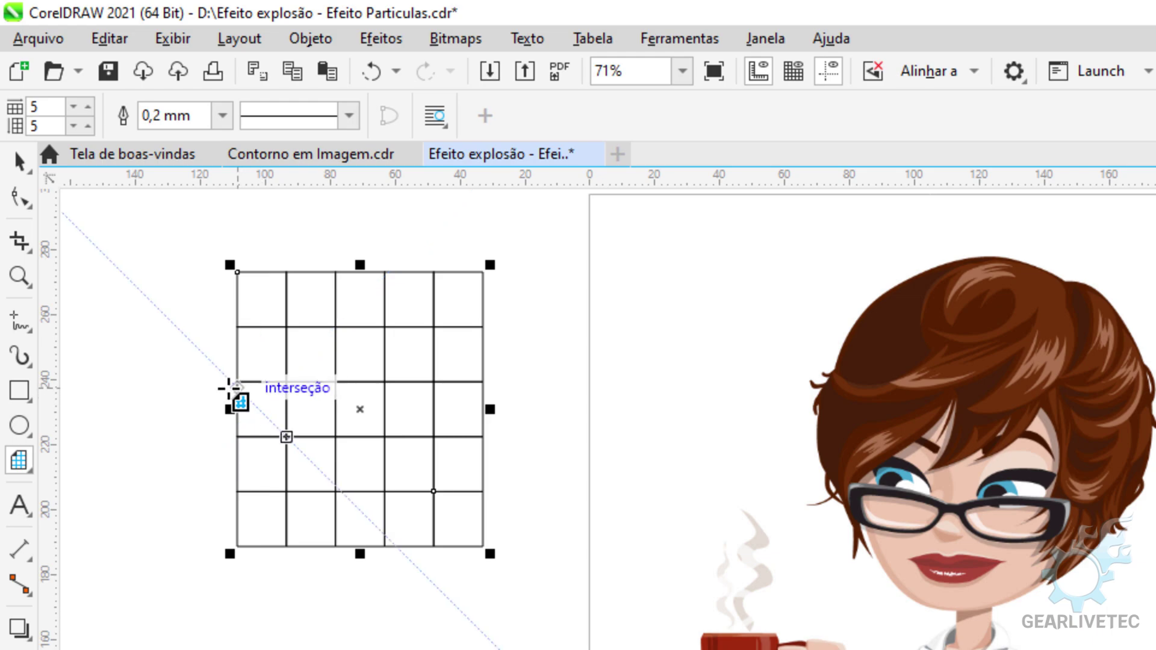
Step: Draw a graph-paper grid with 35 columns and 35 rows covering the whole character, about 207 mm wide and 283 mm high
click(47, 107)
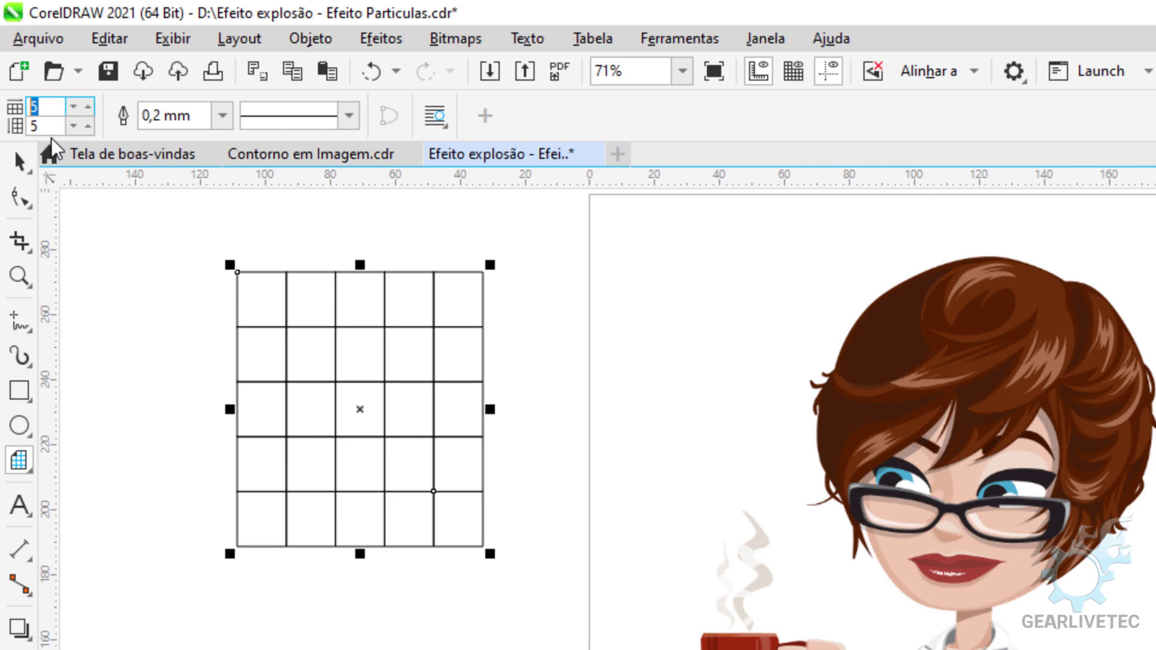
text(35)
key(Tab)
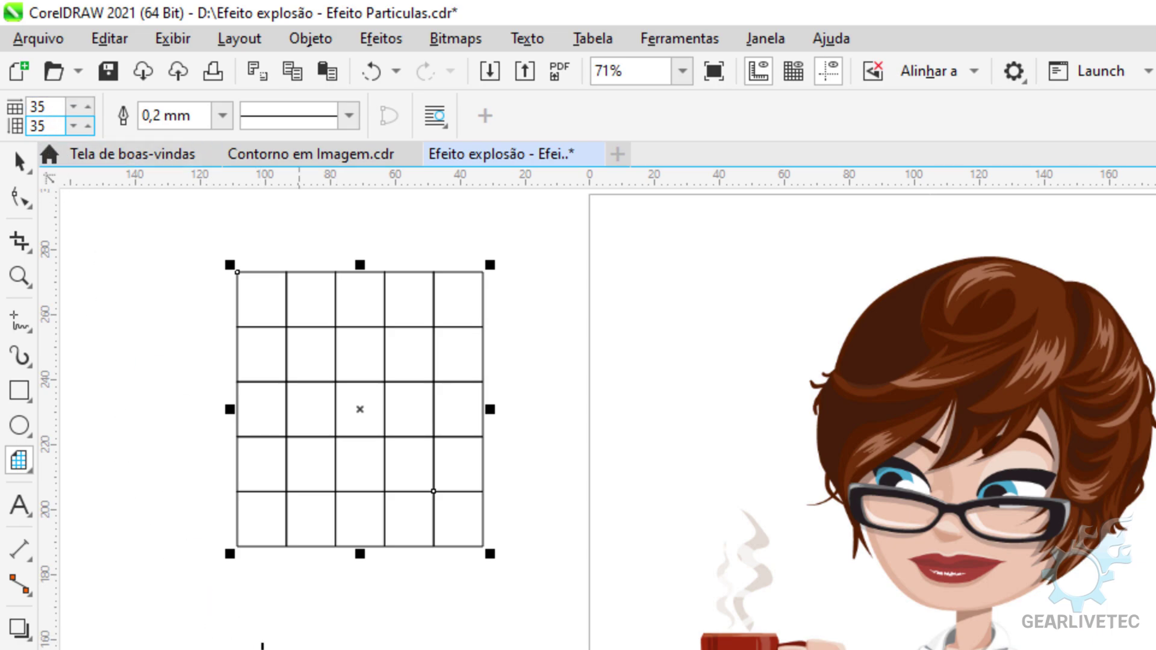
drag(591, 204, 851, 498)
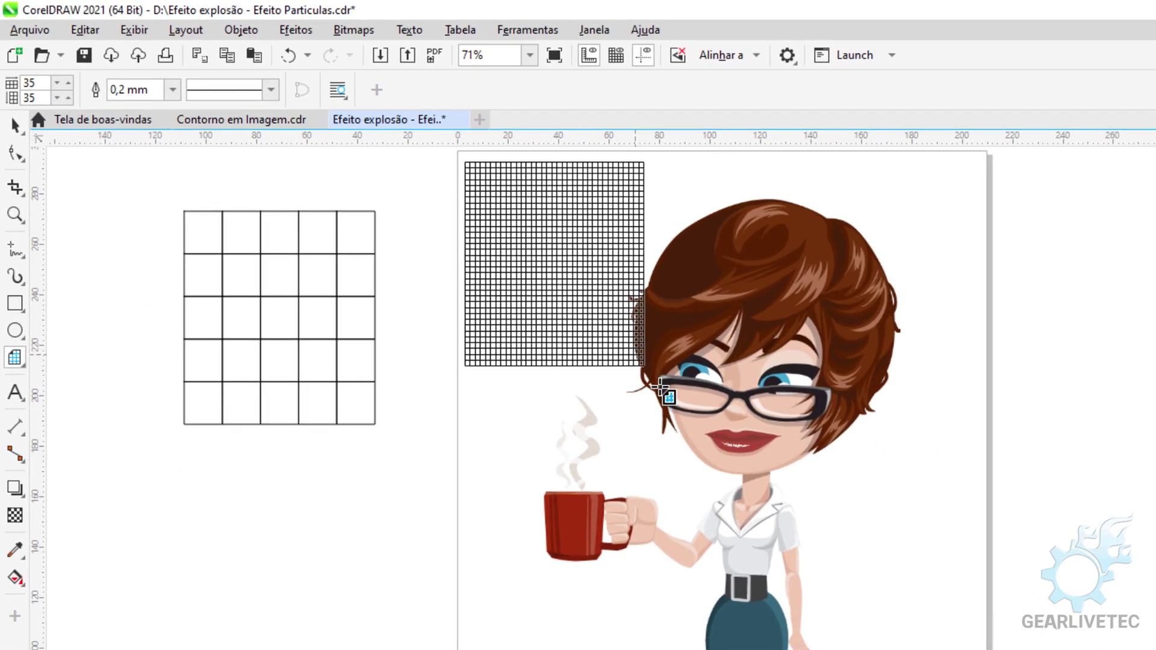
drag(660, 385, 980, 649)
drag(630, 544, 636, 564)
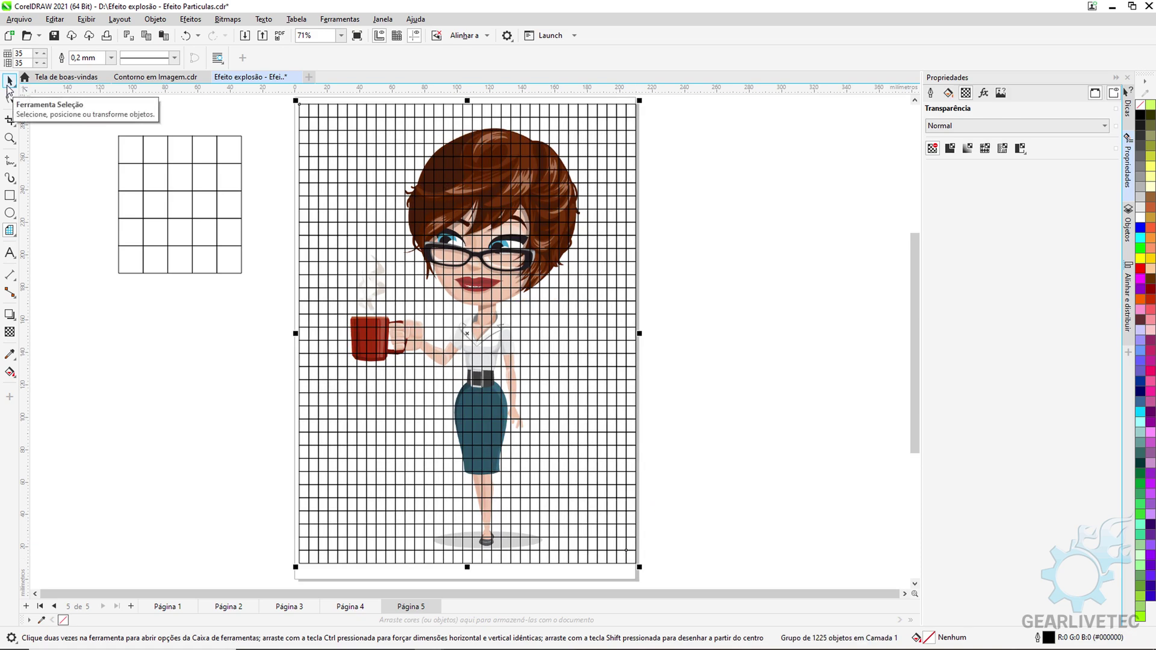
Step: Delete the five-by-five grid beside the page
click(9, 87)
click(207, 377)
click(190, 200)
key(Delete)
Step: Select the 35-by-35 grid together with the character bitmap and apply the Intersect operation to them
scroll(251, 268, down, 1)
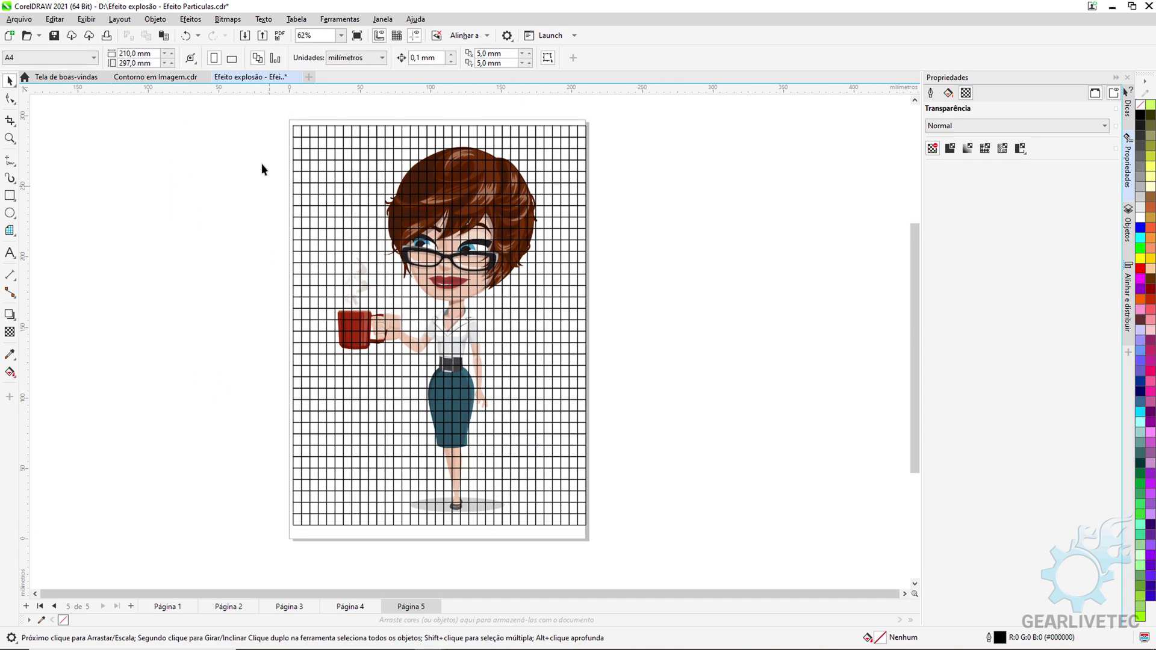
drag(256, 109, 655, 562)
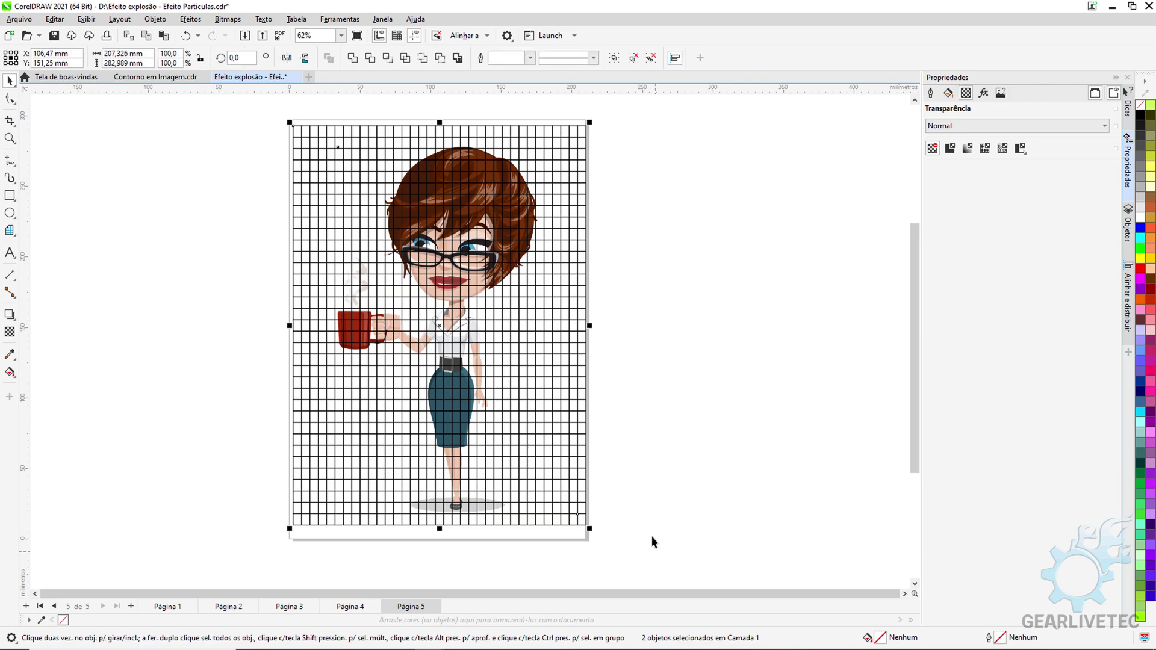
scroll(493, 171, up, 6)
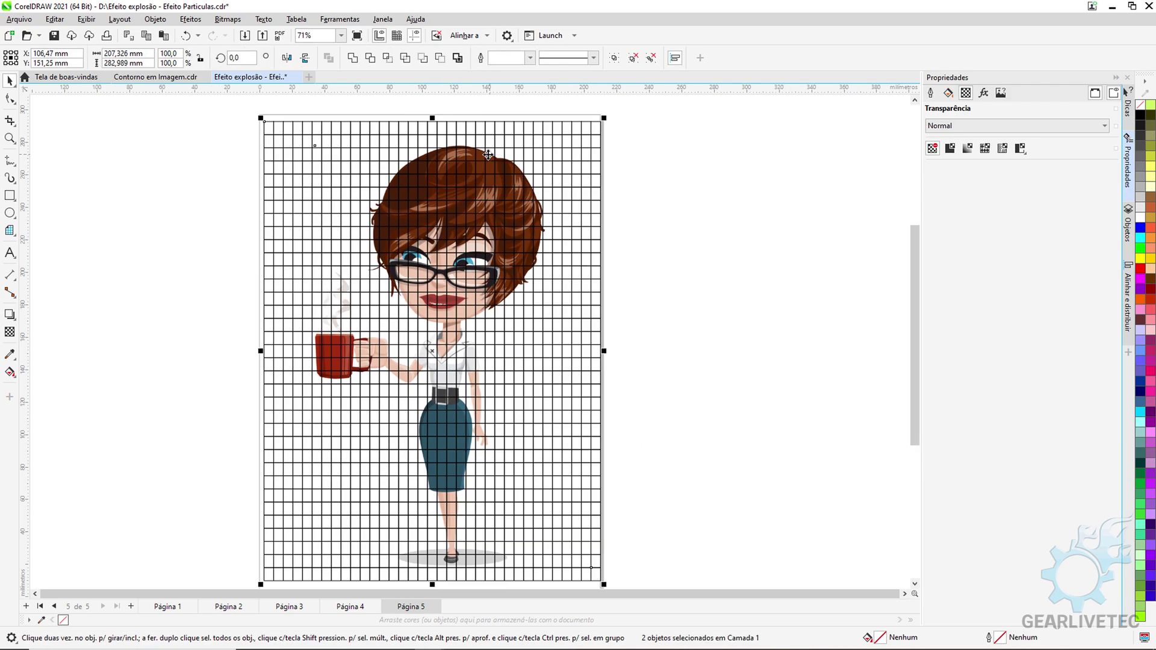
scroll(456, 176, up, 1)
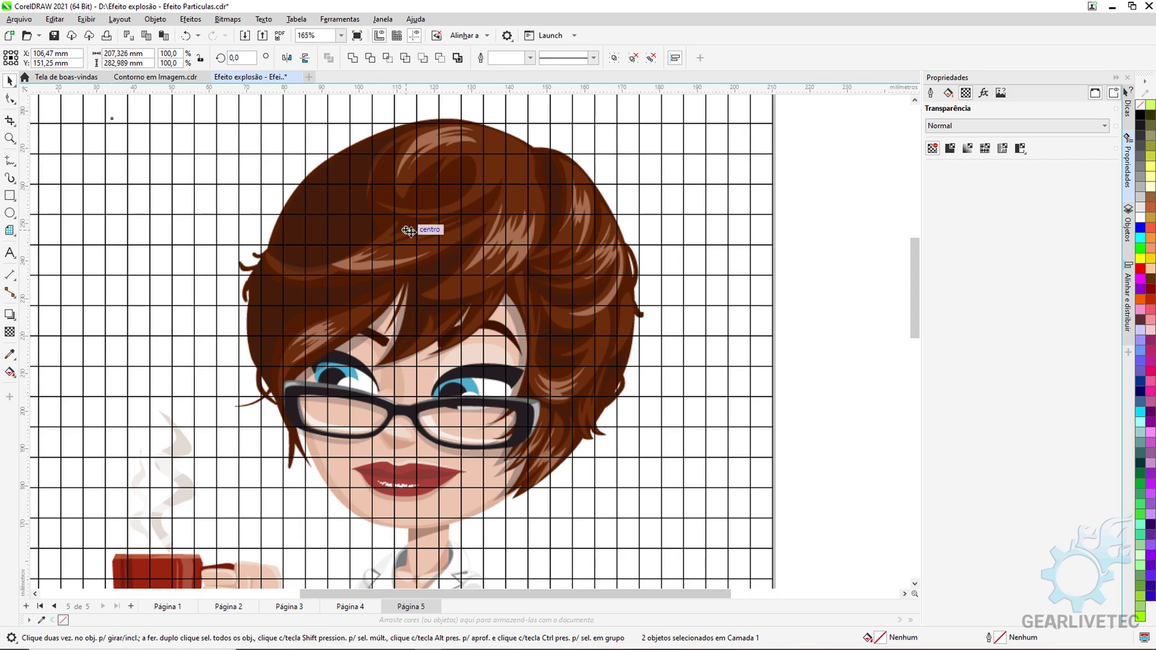
scroll(409, 230, down, 3)
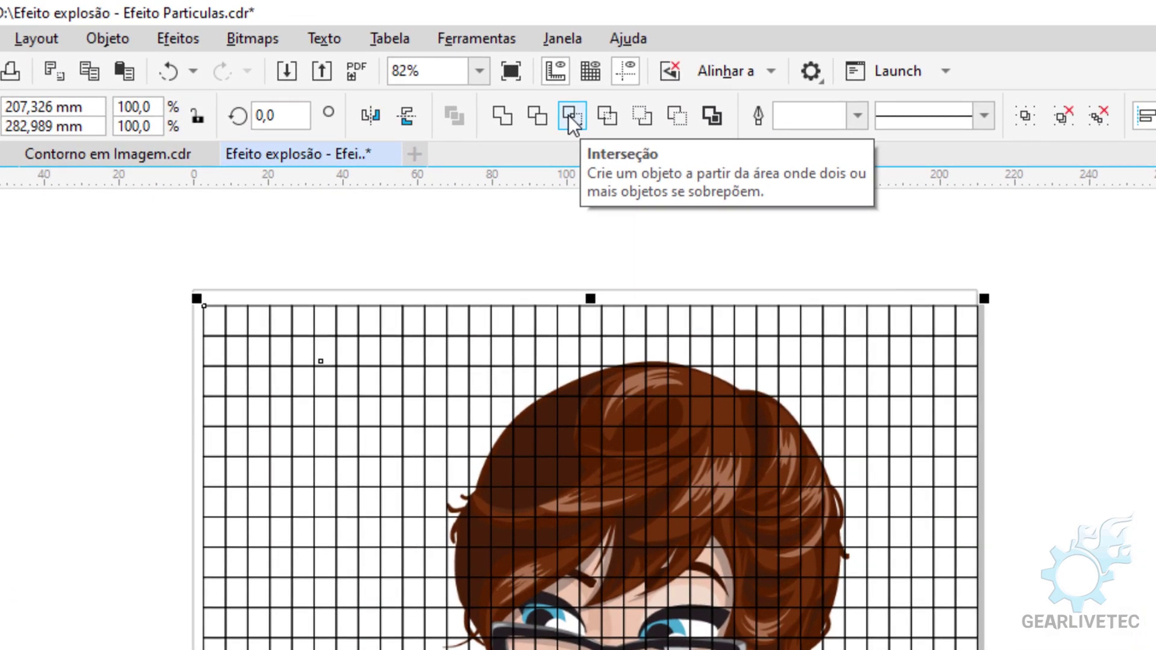
click(569, 114)
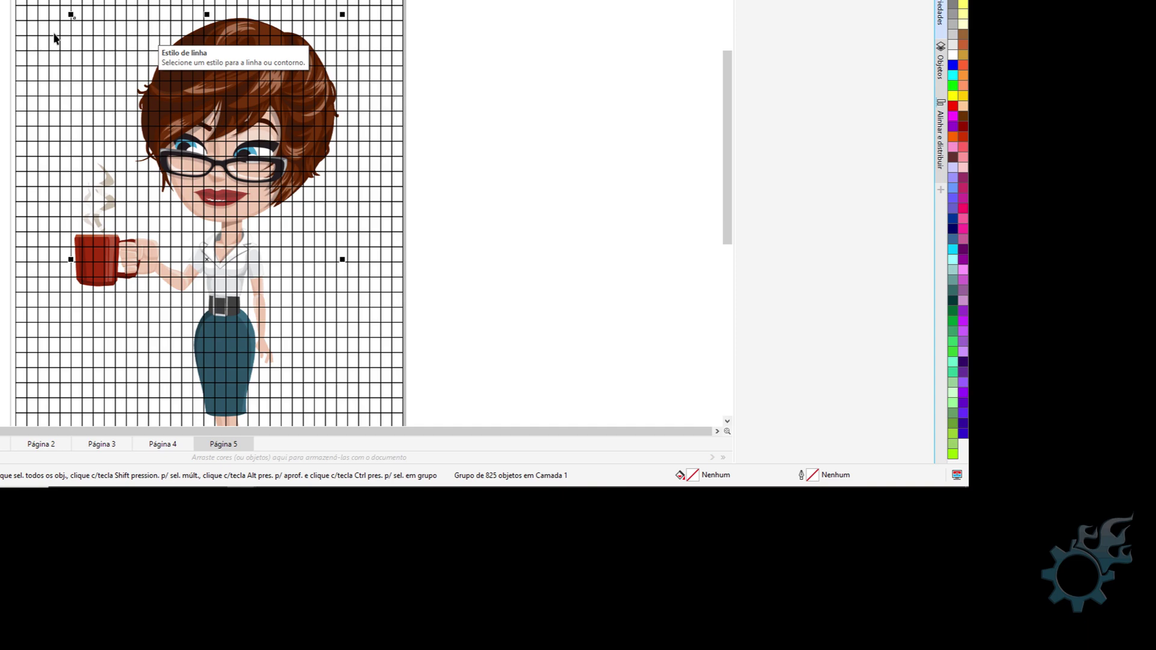
Step: Move the original grid off the character into the empty area right of the page
scroll(55, 38, down, 1)
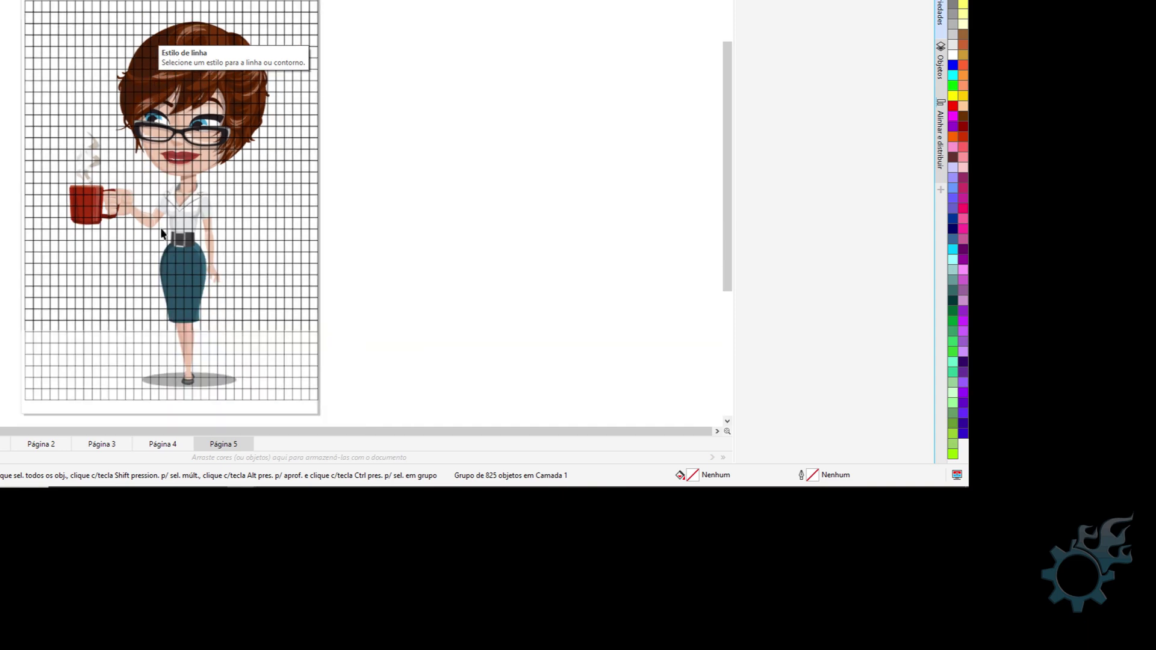
click(446, 163)
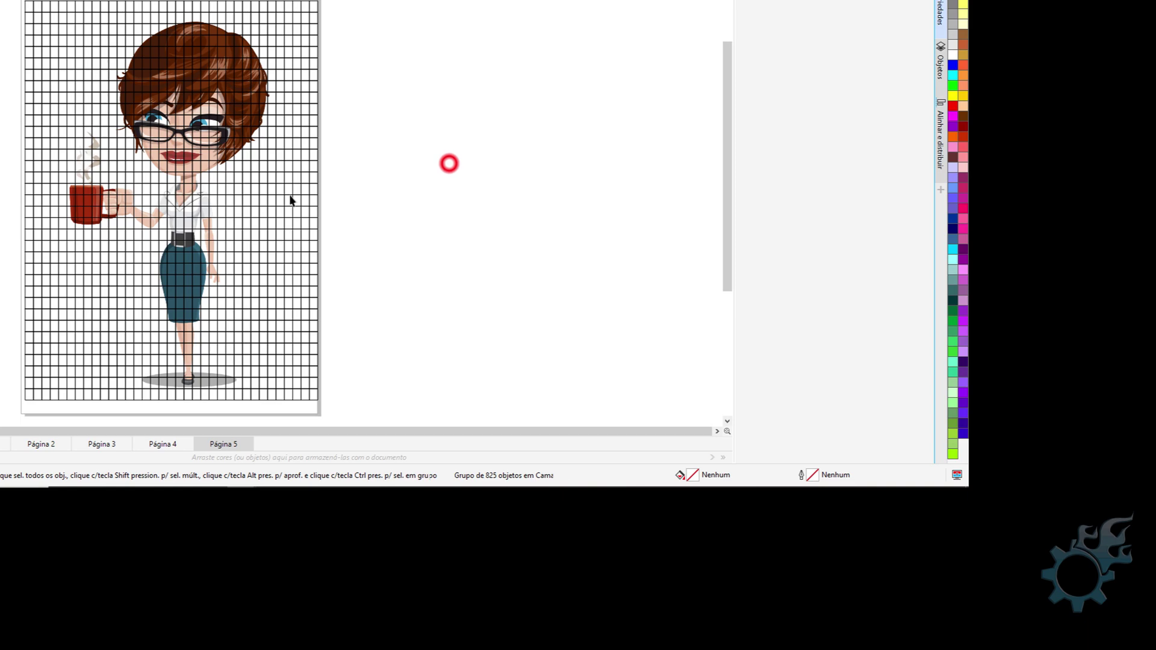
click(405, 64)
click(157, 55)
drag(81, 33, 423, 38)
scroll(226, 58, down, 1)
Step: Move the intersected group of character tiles off the original bitmap to the area left of the page
click(186, 79)
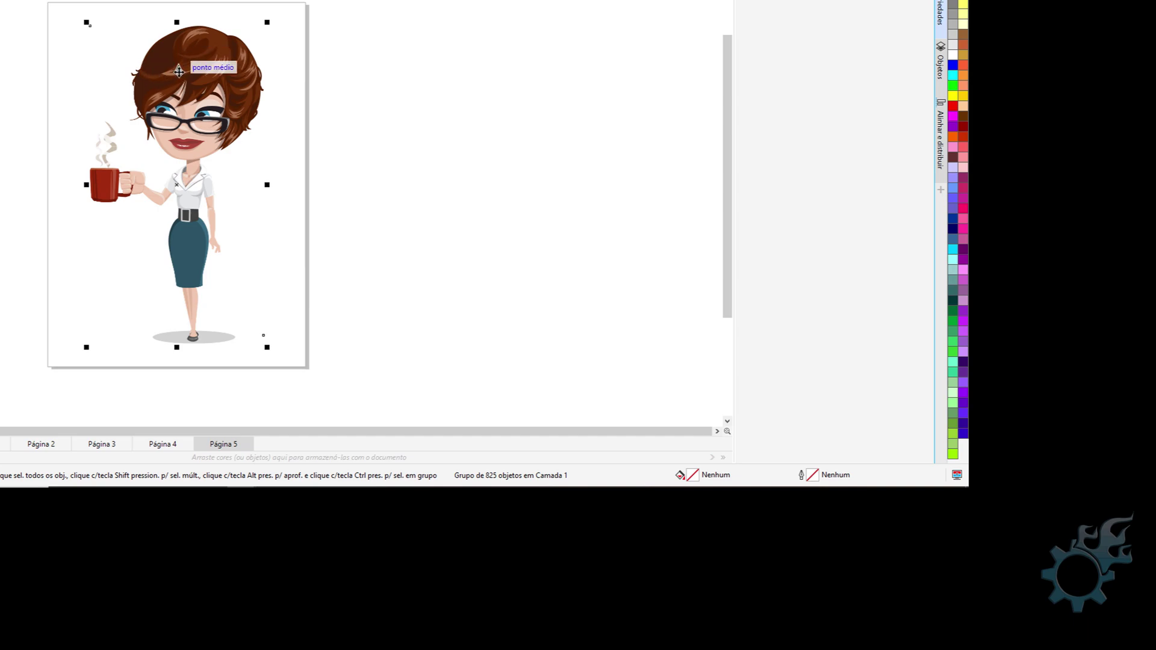
scroll(160, 73, down, 1)
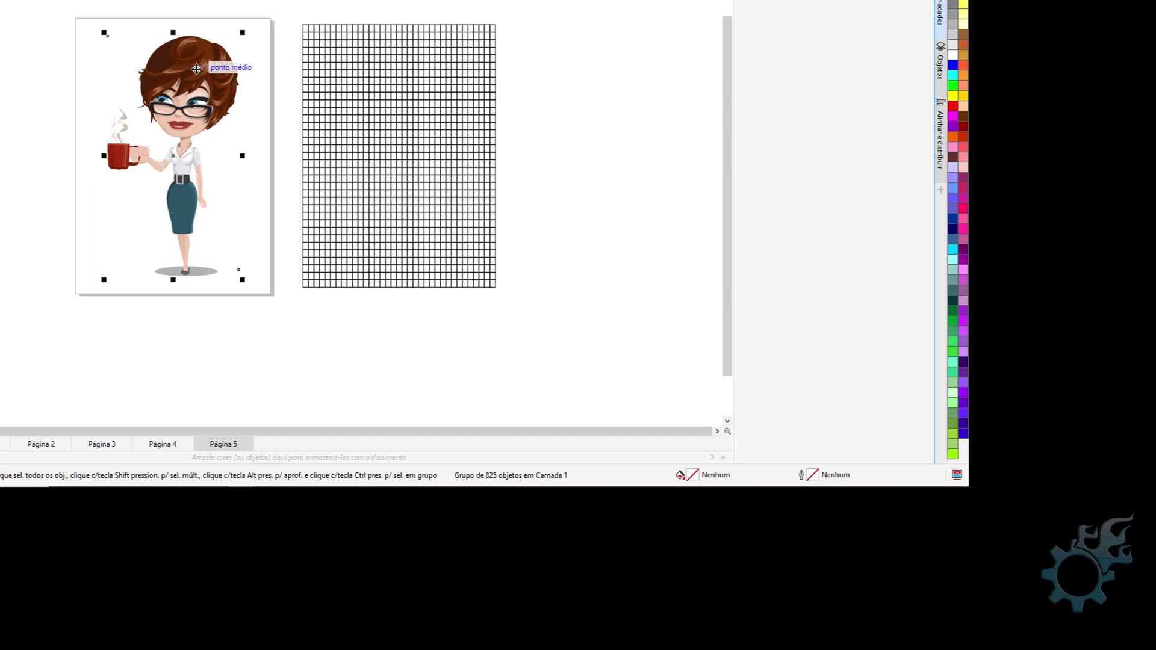
drag(197, 69, 2, 70)
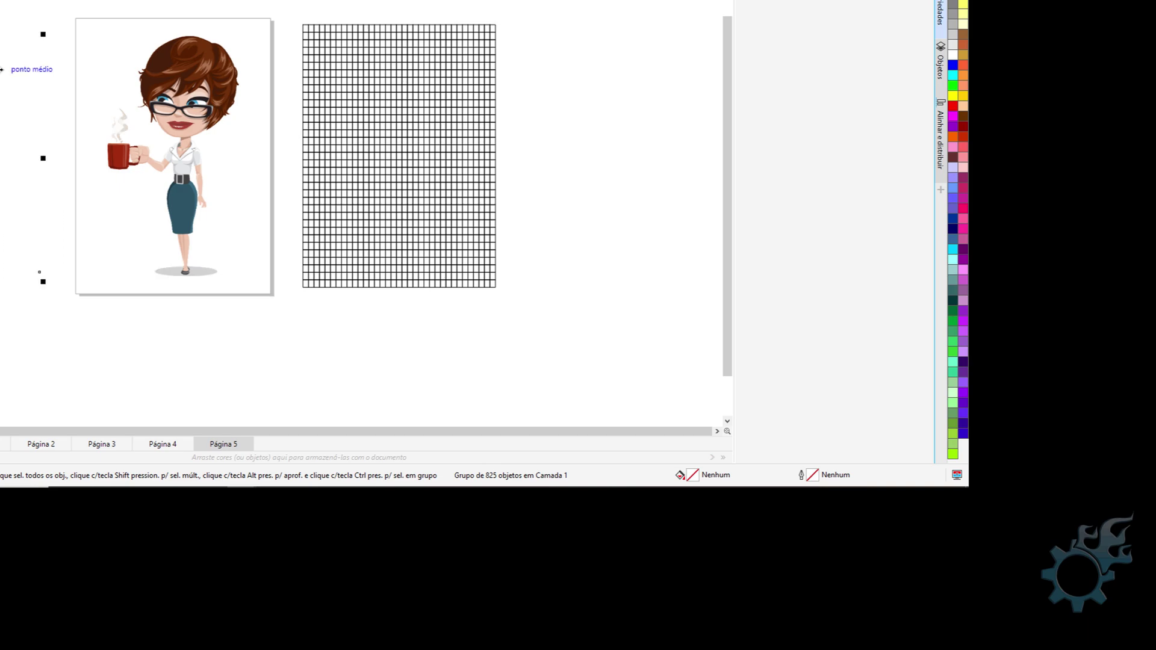
Step: Select the intersected copy of the character left of the page and ungroup all of its tiles
click(316, 60)
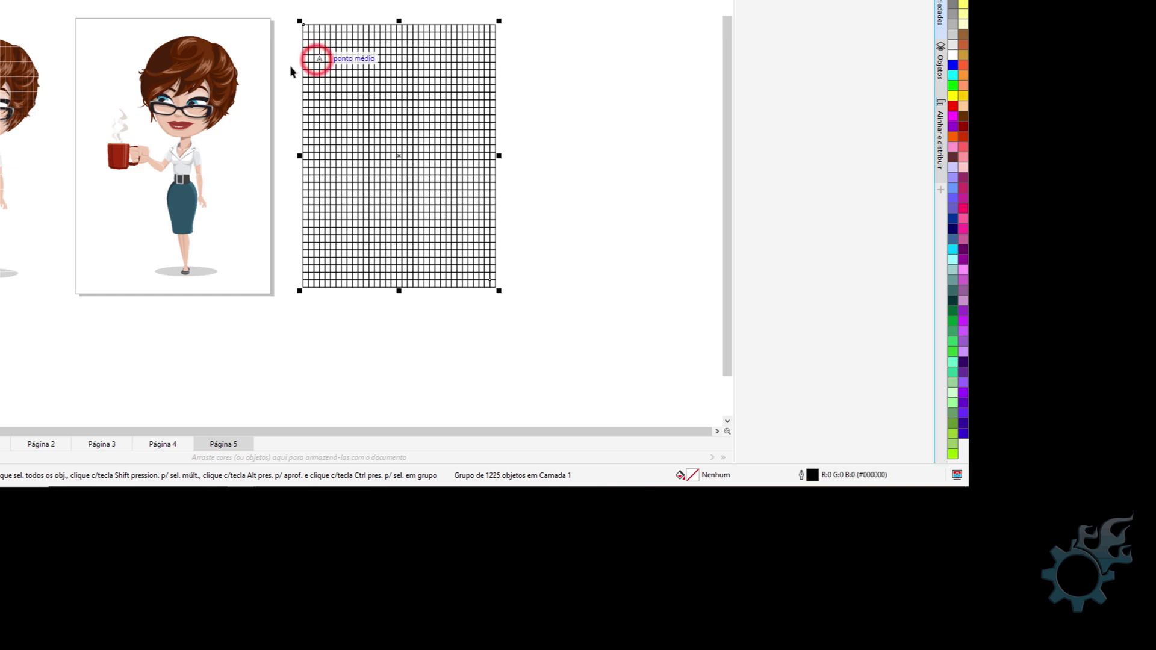
click(190, 79)
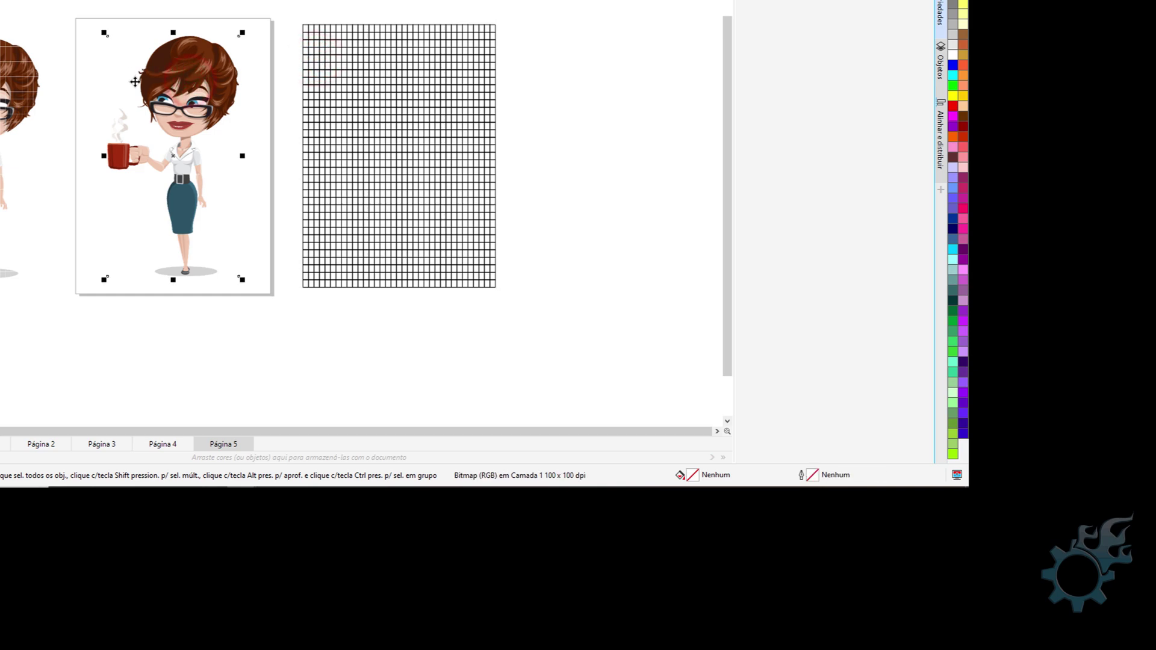
click(13, 65)
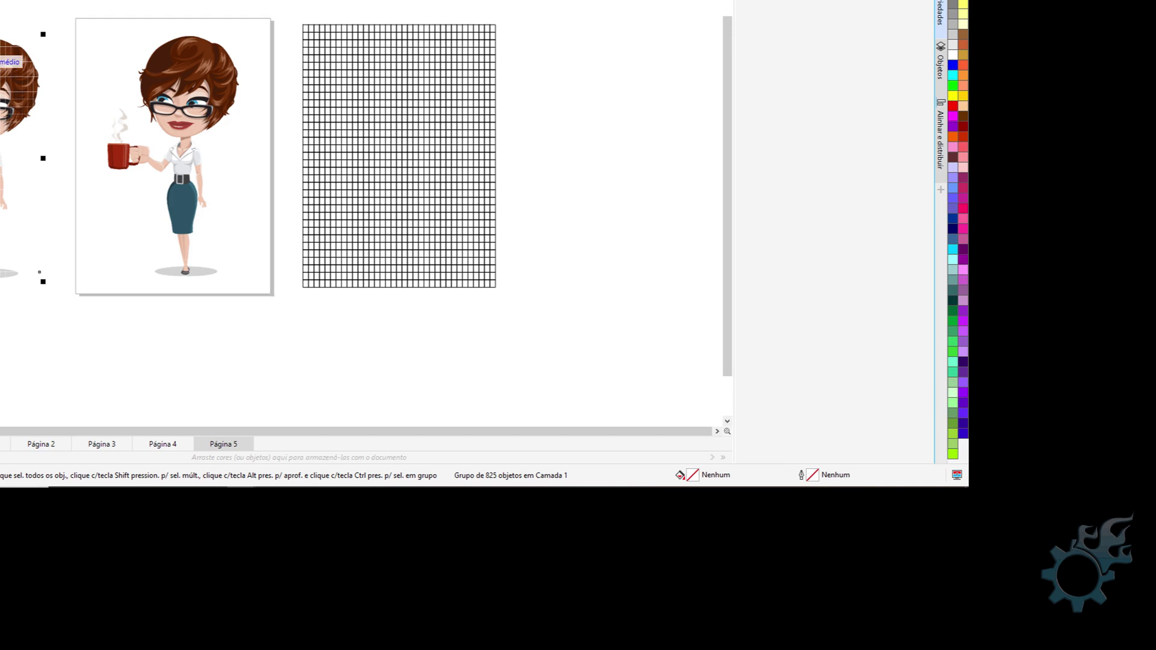
right_click(1, 54)
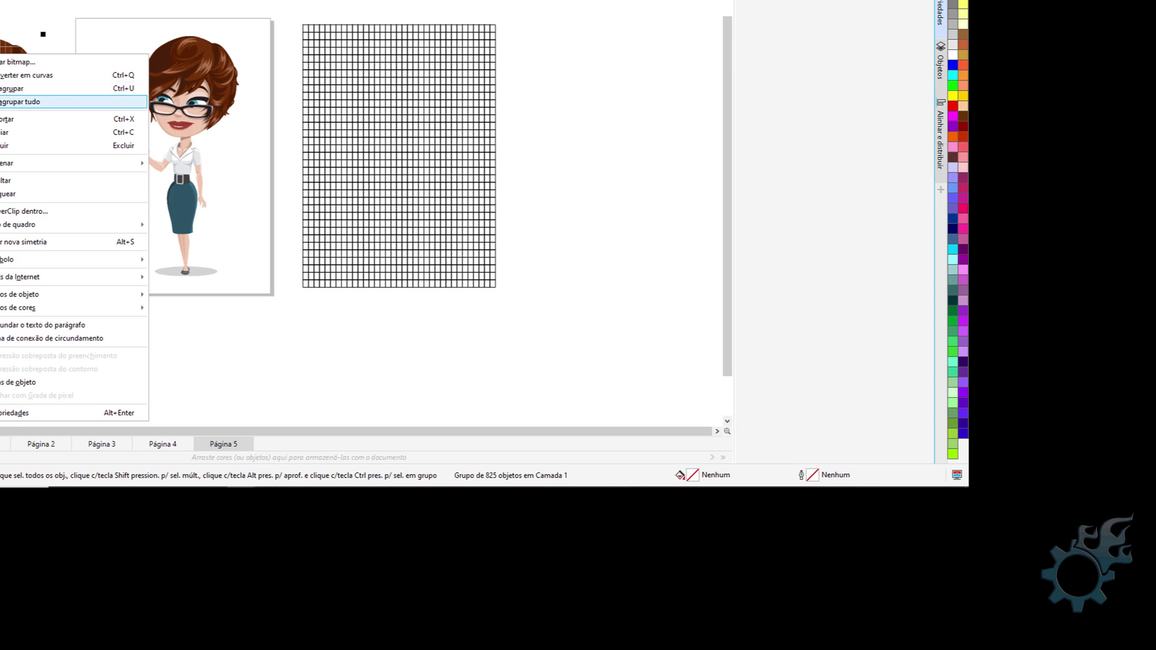
click(1, 101)
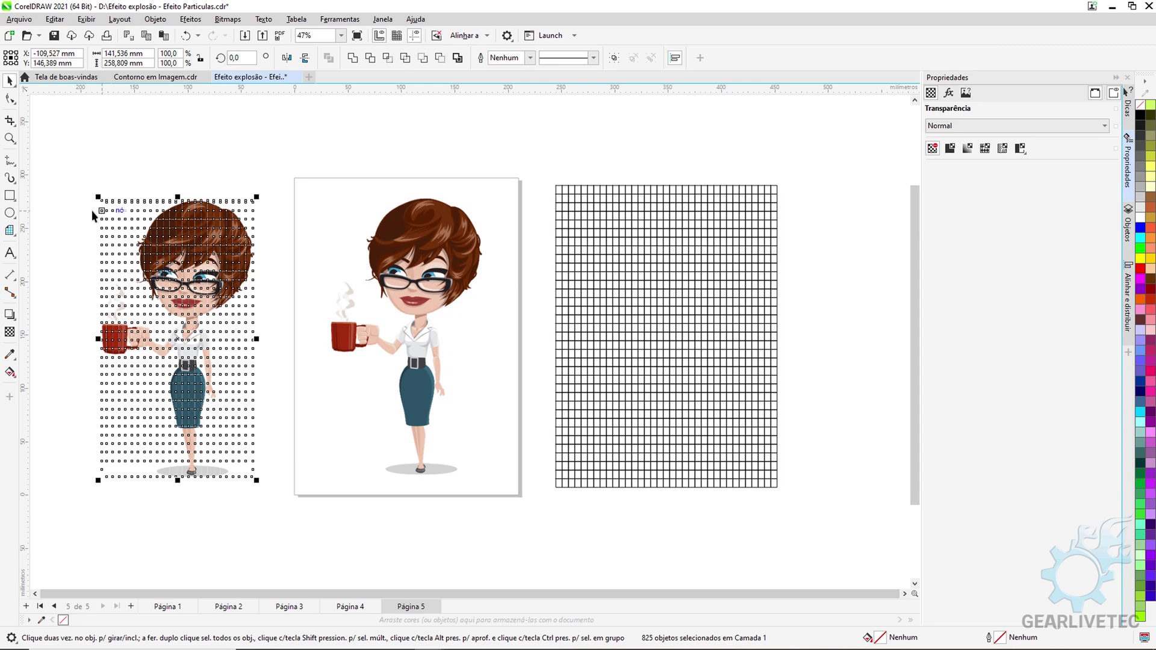
scroll(85, 209, up, 1)
scroll(61, 198, up, 2)
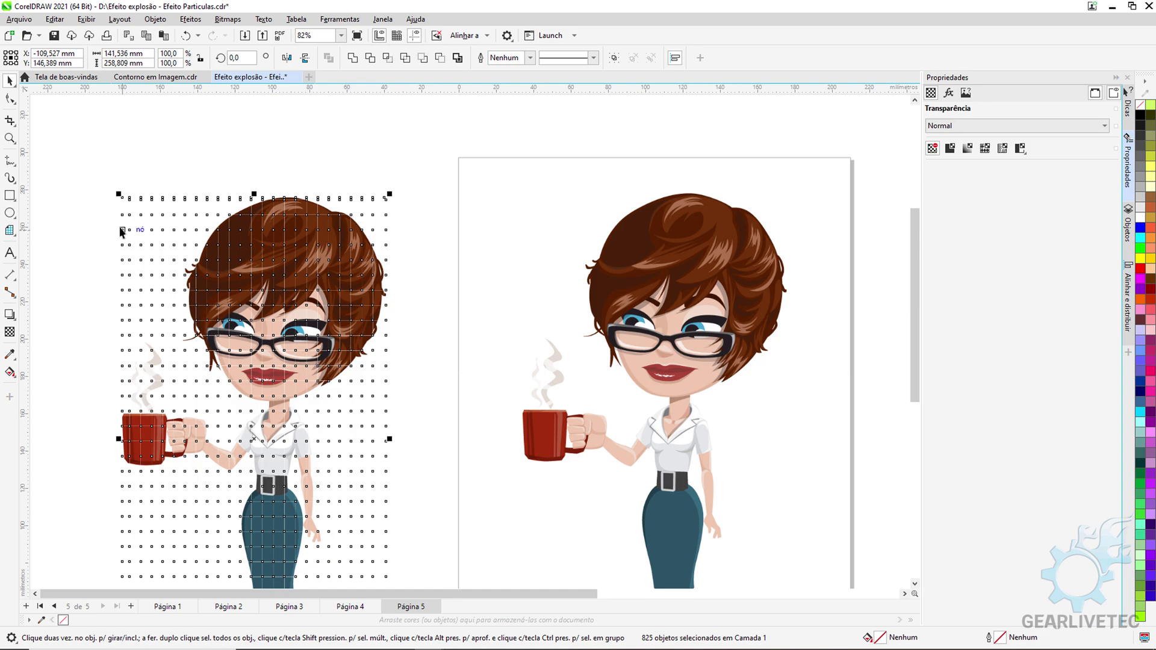
right_click(126, 234)
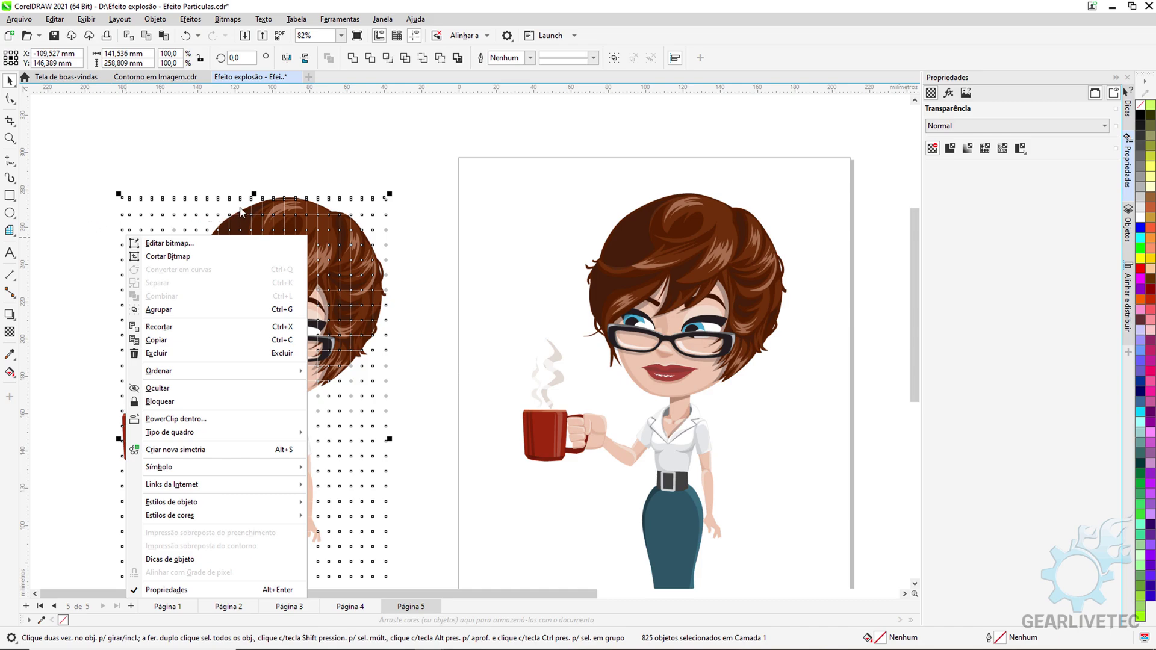
click(107, 163)
drag(80, 150, 205, 256)
drag(180, 177, 234, 212)
click(132, 198)
drag(177, 336, 185, 346)
Step: Move individual hair tiles at the upper-left edge of the ungrouped copy outward, scattering them with gaps like flying particles
scroll(154, 215, up, 2)
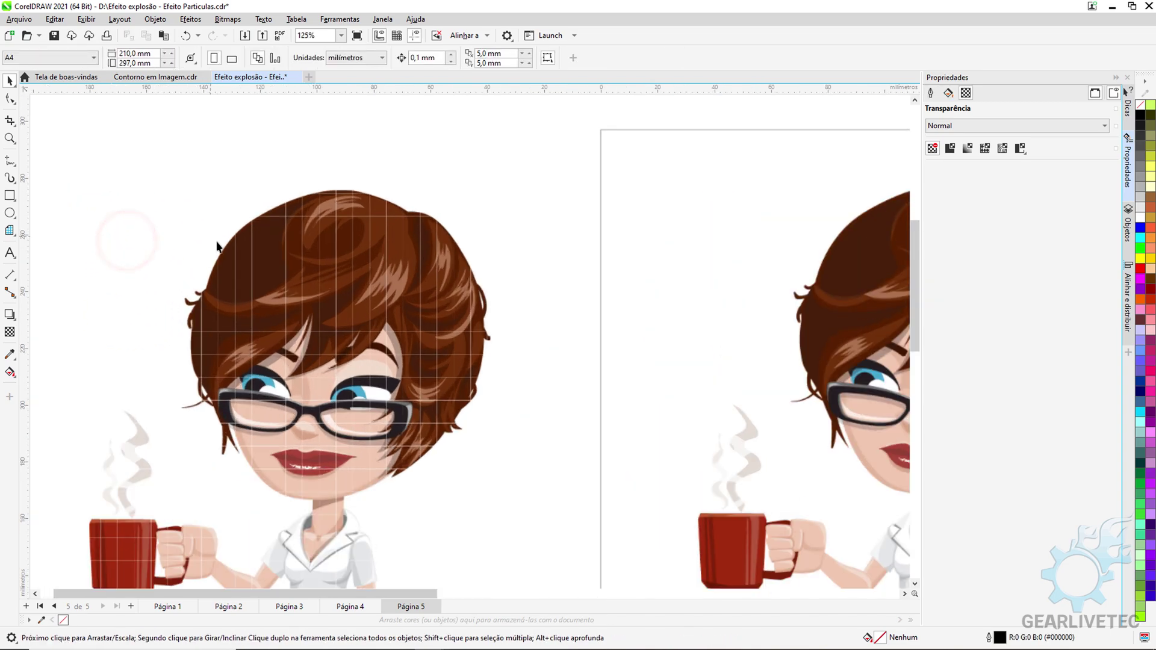
drag(241, 229, 158, 223)
drag(216, 269, 136, 265)
drag(220, 274, 240, 191)
drag(267, 235, 271, 164)
drag(278, 229, 309, 169)
click(265, 216)
mouse_move(265, 217)
mouse_down()
mouse_move(265, 206)
mouse_move(285, 211)
mouse_up()
click(285, 224)
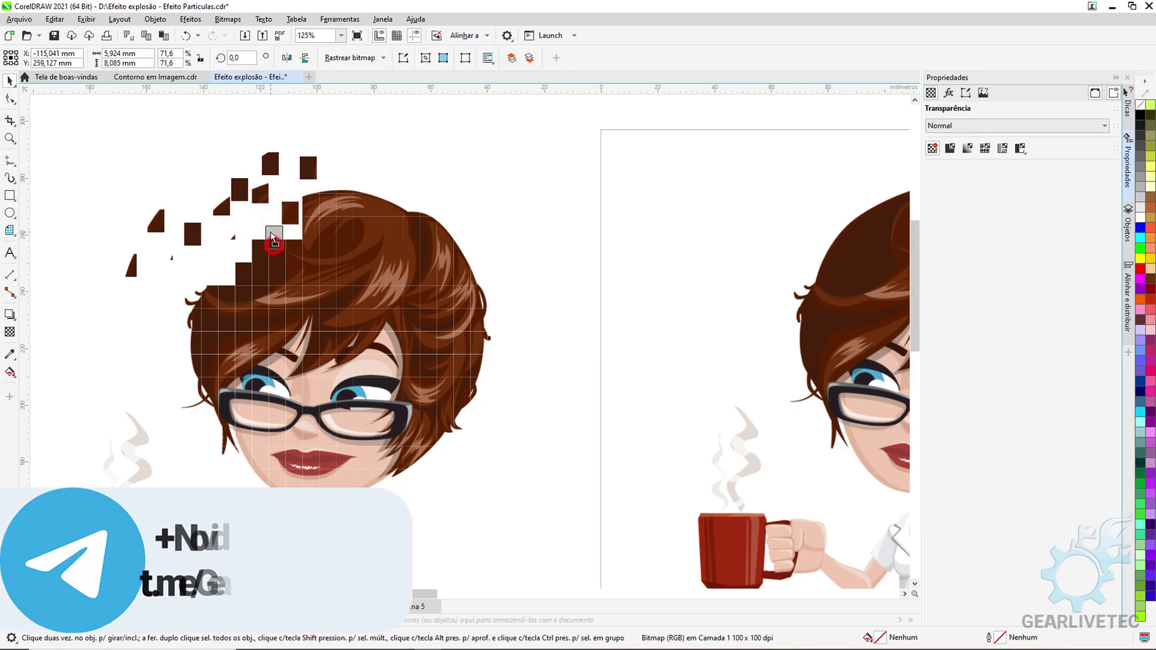
click(257, 247)
drag(240, 276, 185, 267)
click(196, 307)
drag(197, 308, 153, 312)
scroll(323, 219, down, 3)
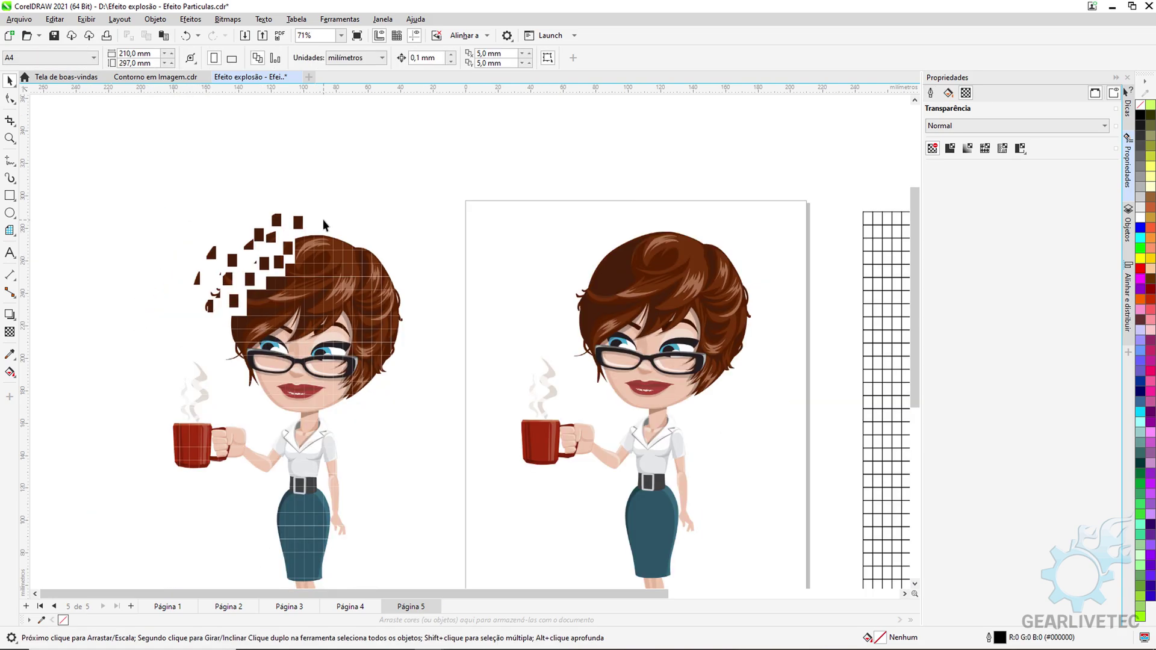